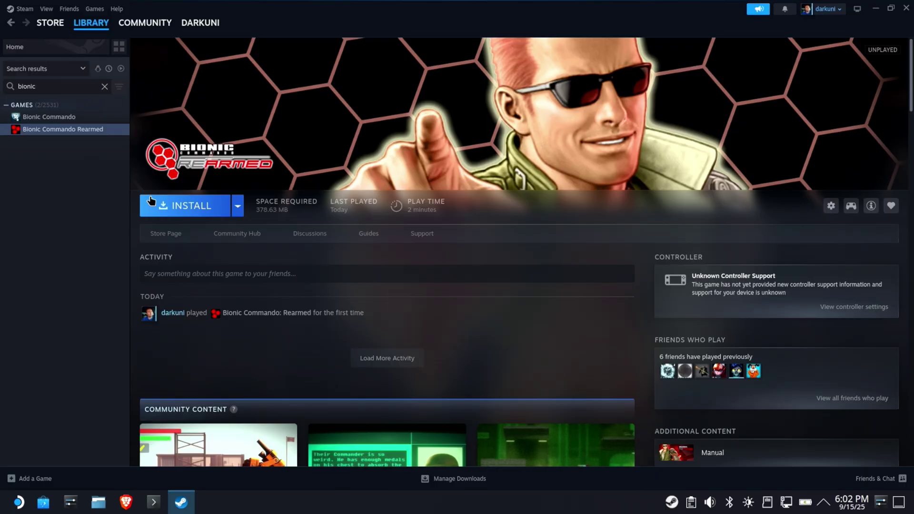
# - Install Bionic Commando Rearmed to the internal drive and bring up the PhysX 9.10.0513 page in Brave
pyautogui.click(180, 202)
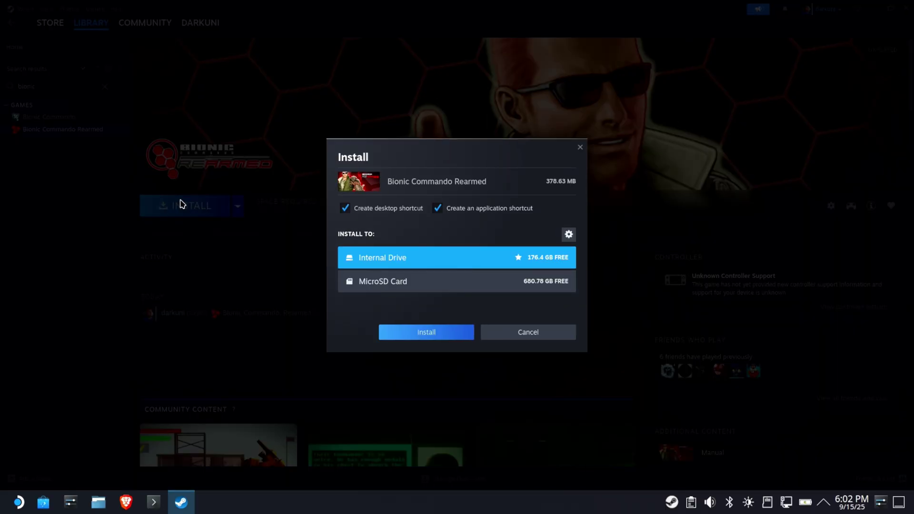
pyautogui.click(430, 335)
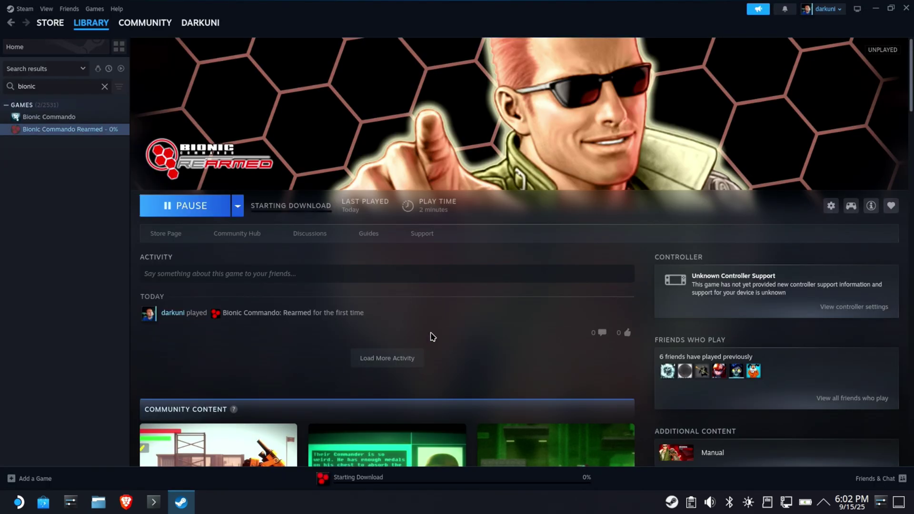
pyautogui.click(122, 503)
# - Confirm the PhysX Windows executable is already downloaded by cancelling the duplicate save, then close Brave
pyautogui.click(303, 27)
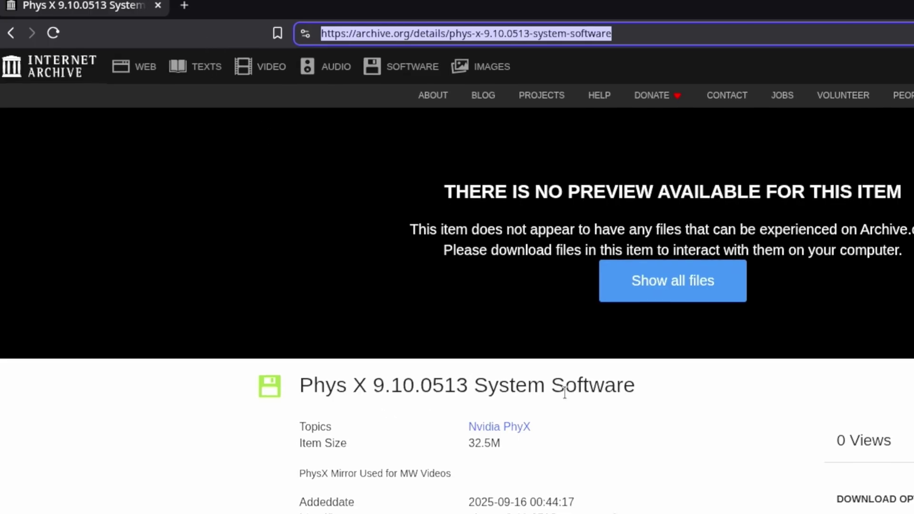
pyautogui.scroll(-3, 666, 429)
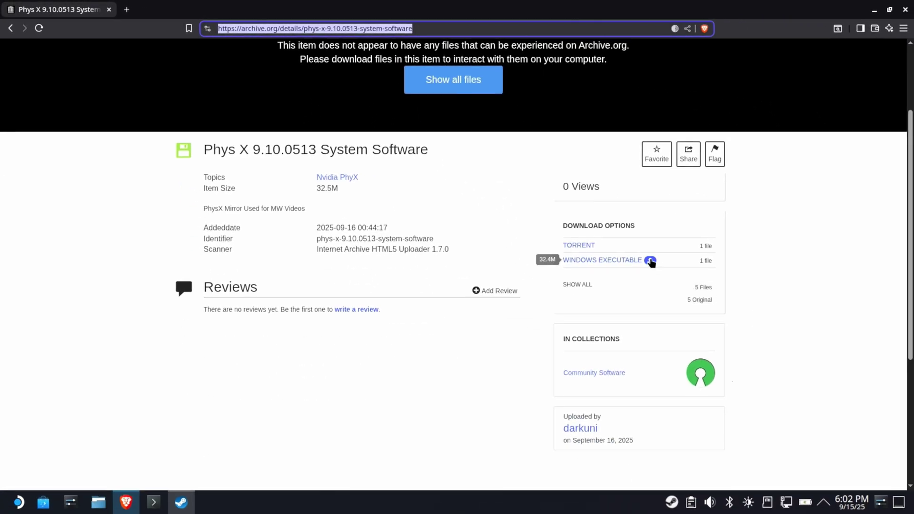
pyautogui.click(650, 261)
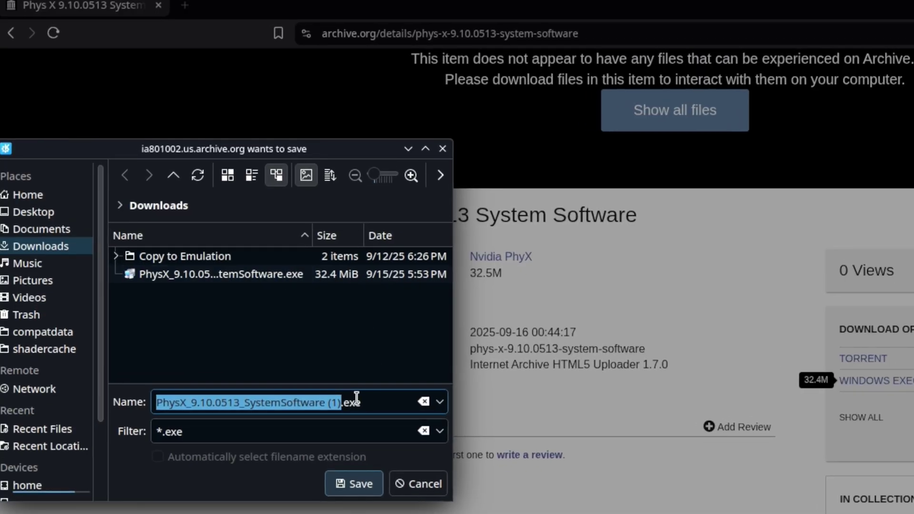
pyautogui.click(410, 485)
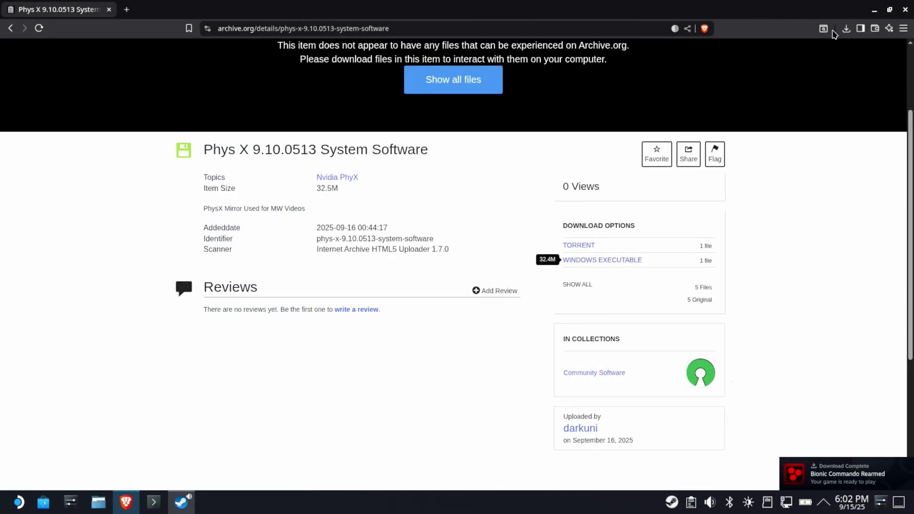
pyautogui.click(904, 9)
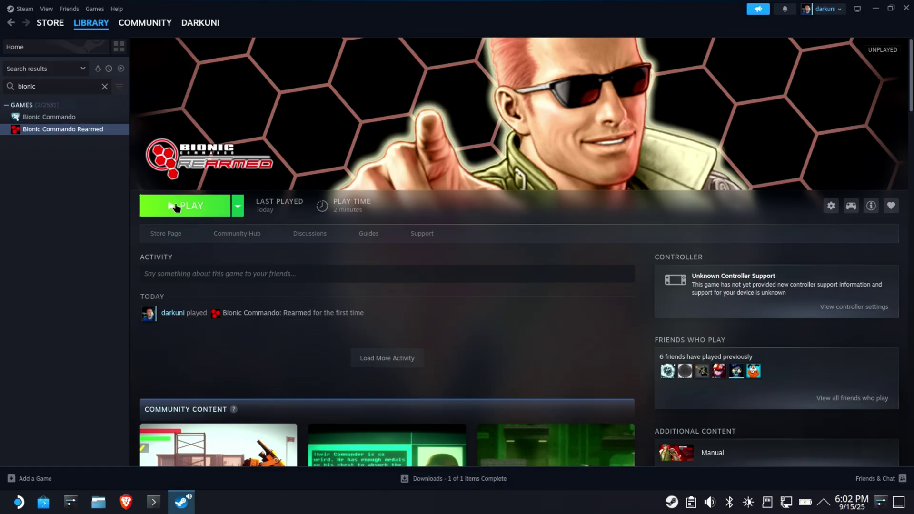
pyautogui.click(176, 207)
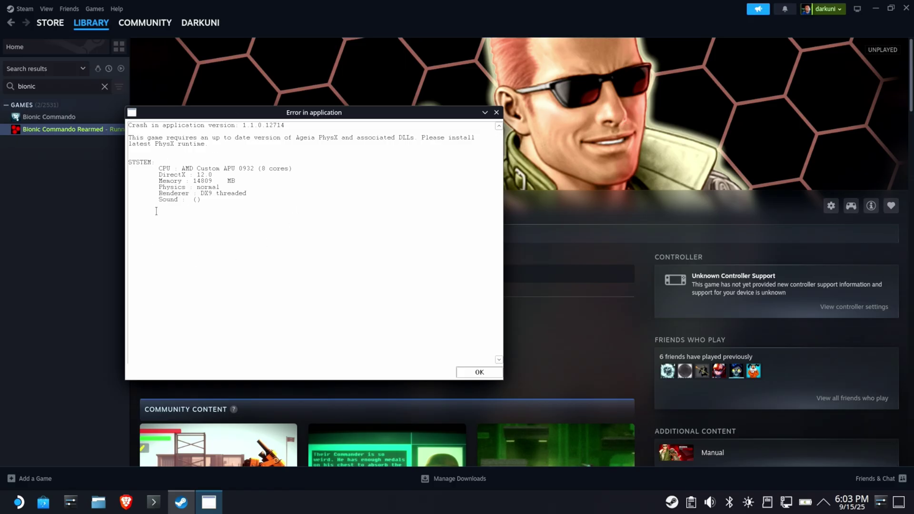
pyautogui.moveTo(172, 144); pyautogui.dragTo(61, 114)
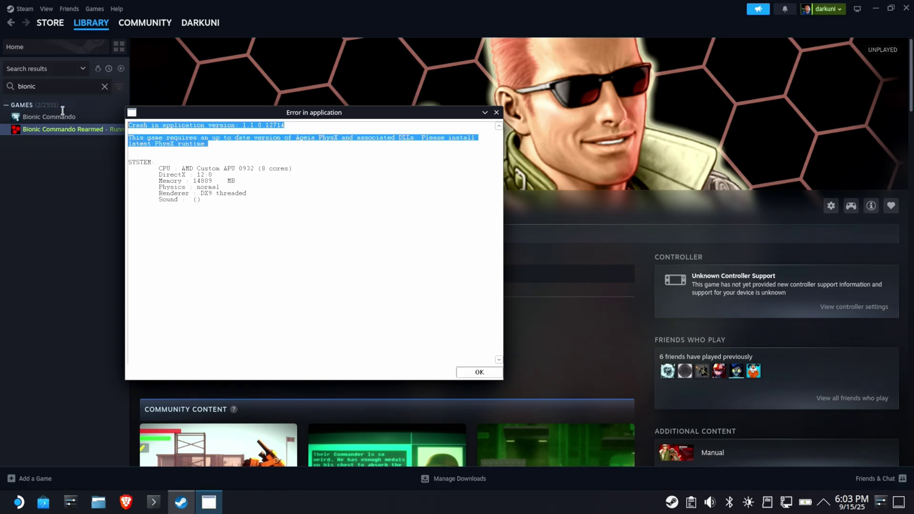
pyautogui.click(490, 375)
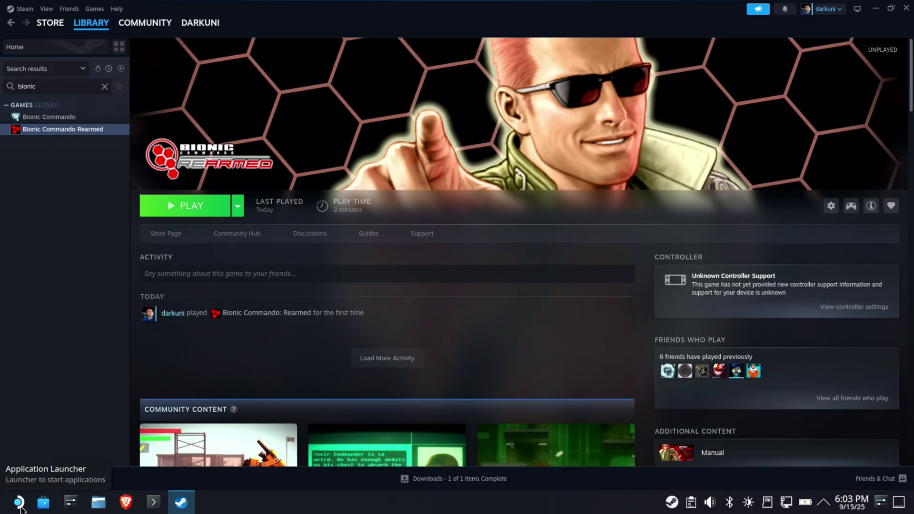
pyautogui.click(44, 502)
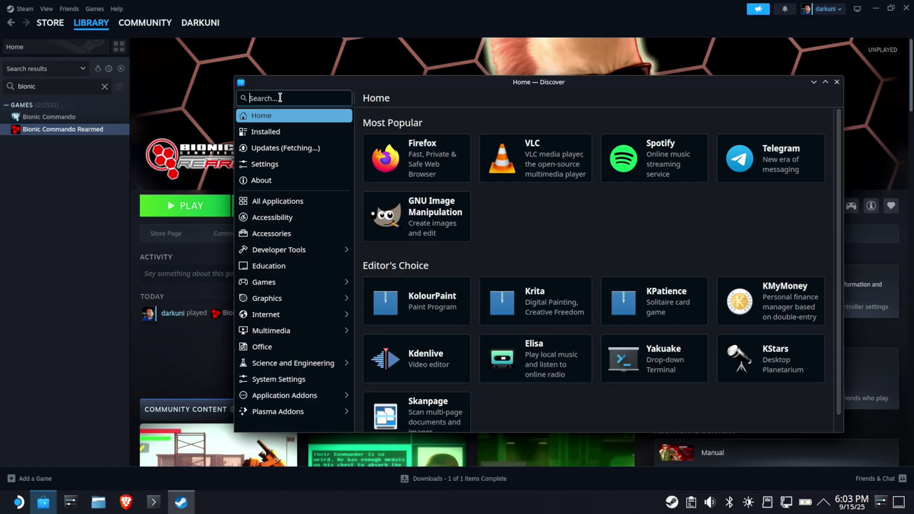
pyautogui.write('protont')
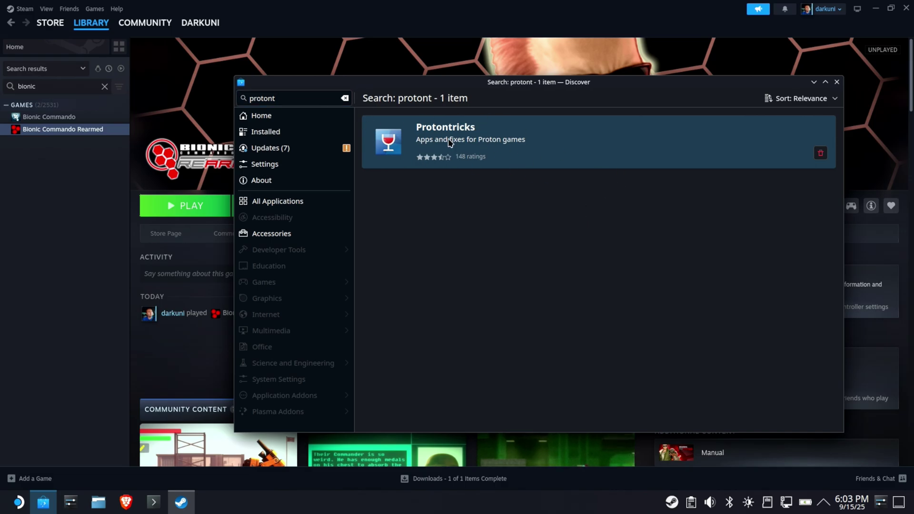
pyautogui.click(460, 154)
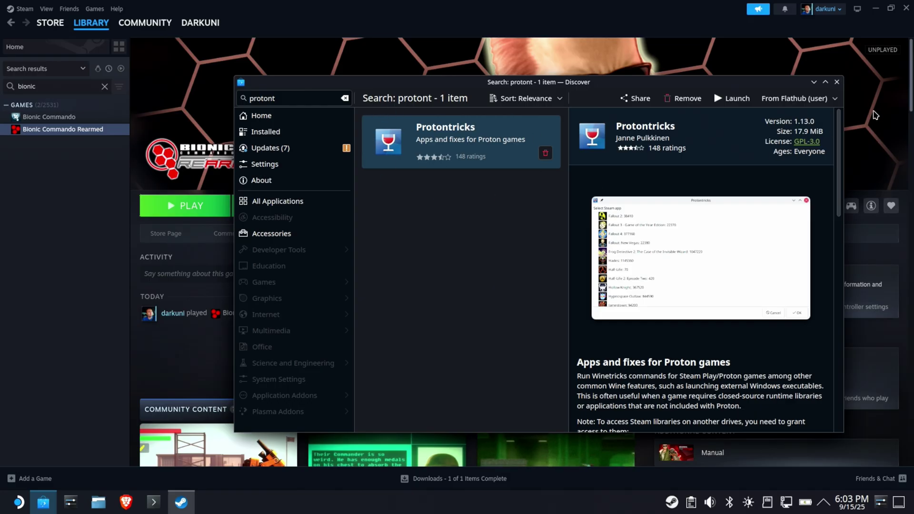
pyautogui.click(836, 82)
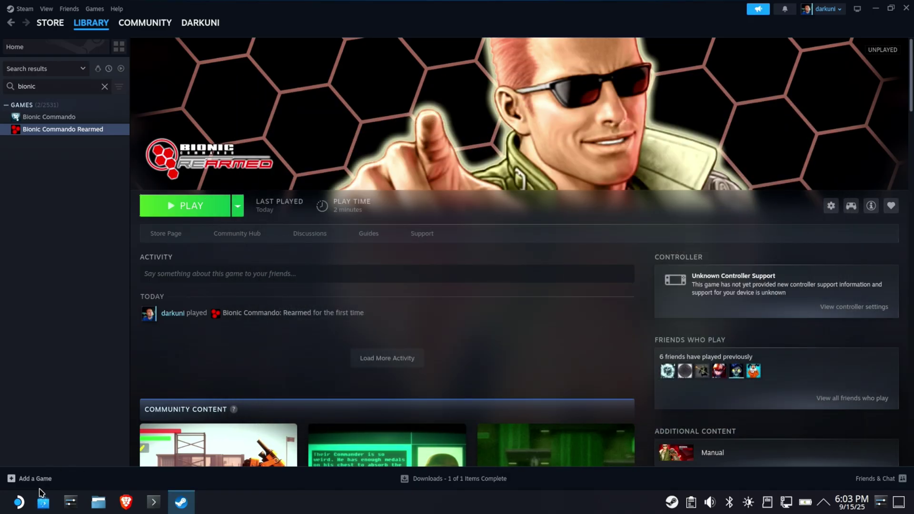
# - Launch Protontricks and pick Bionic Commando Rearmed (21680) as the target game
pyautogui.click(17, 503)
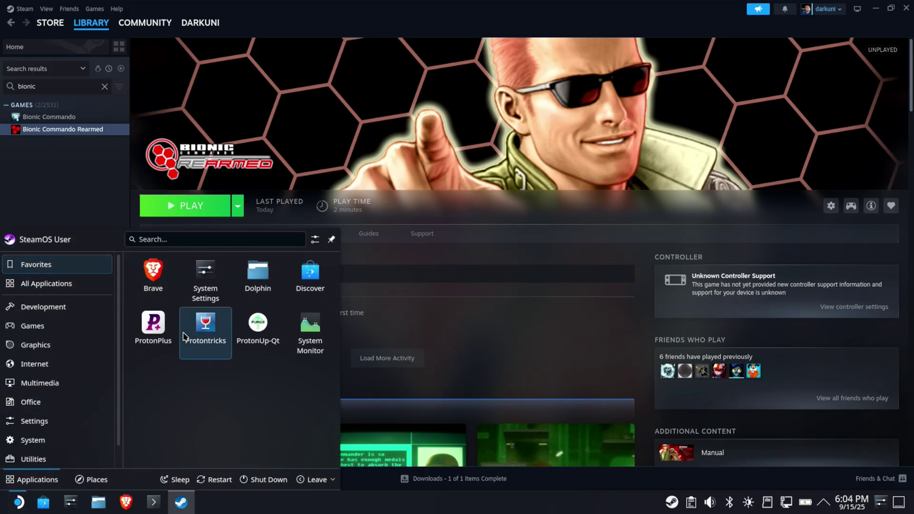
pyautogui.click(207, 328)
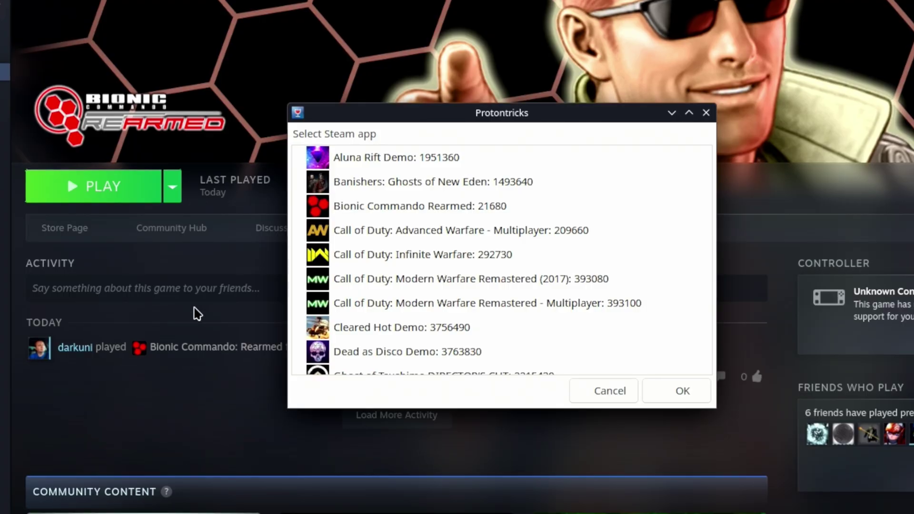
pyautogui.click(446, 206)
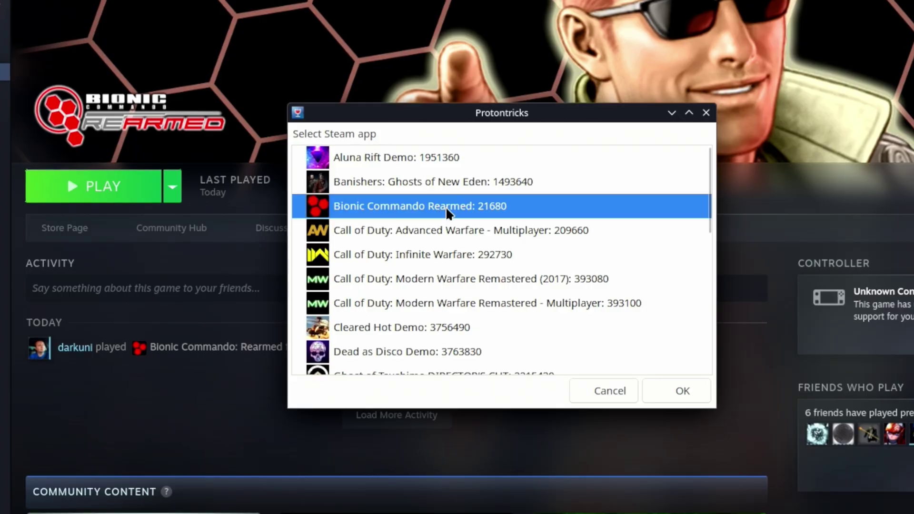
pyautogui.doubleClick(428, 207)
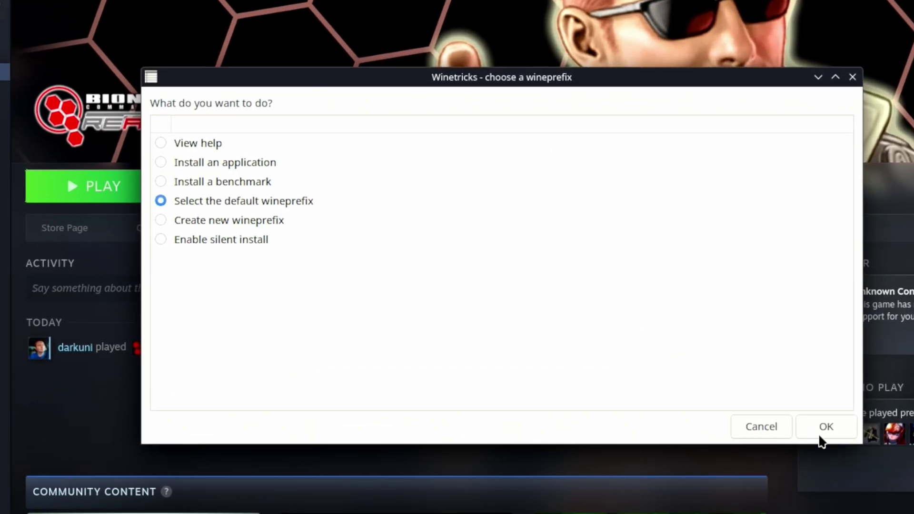
# - Use the game's default wineprefix and choose to run an arbitrary executable in it
pyautogui.click(819, 433)
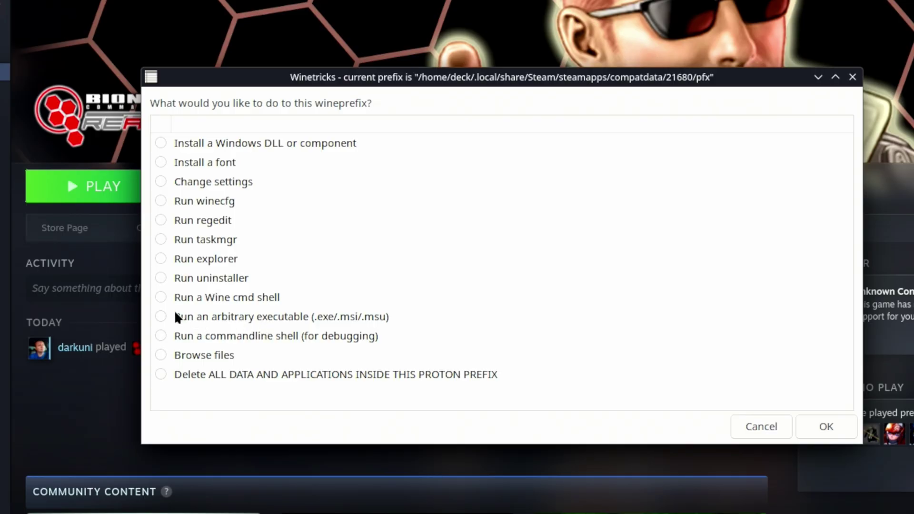
pyautogui.click(157, 314)
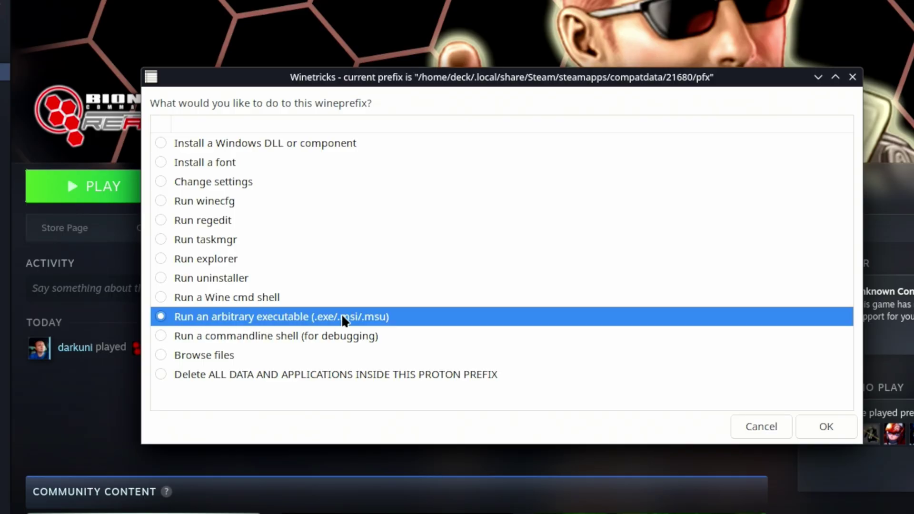
pyautogui.click(828, 421)
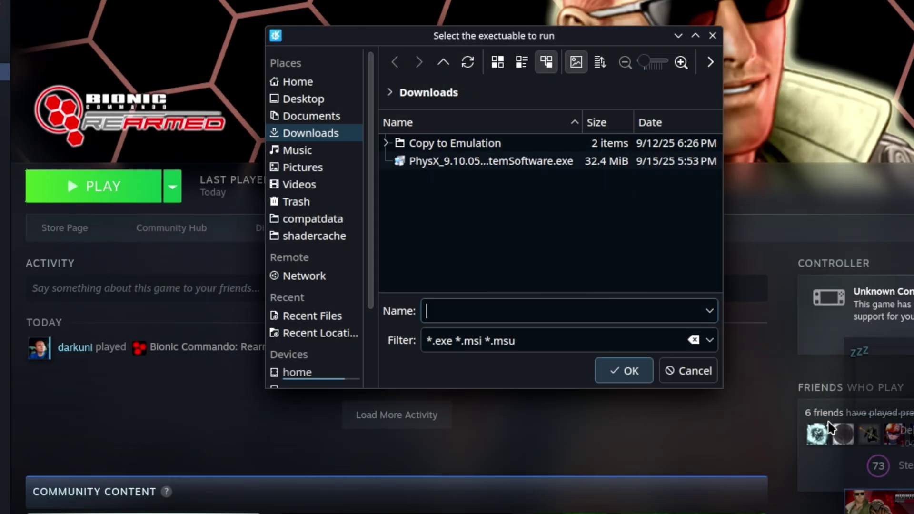
# - Run the PhysX installer, accept its license, and complete the setup
pyautogui.doubleClick(449, 162)
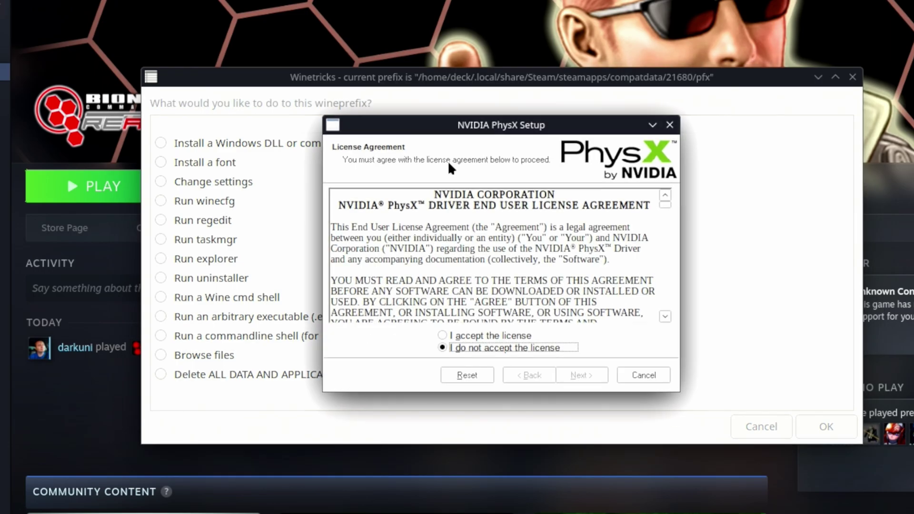
pyautogui.click(476, 338)
pyautogui.click(582, 376)
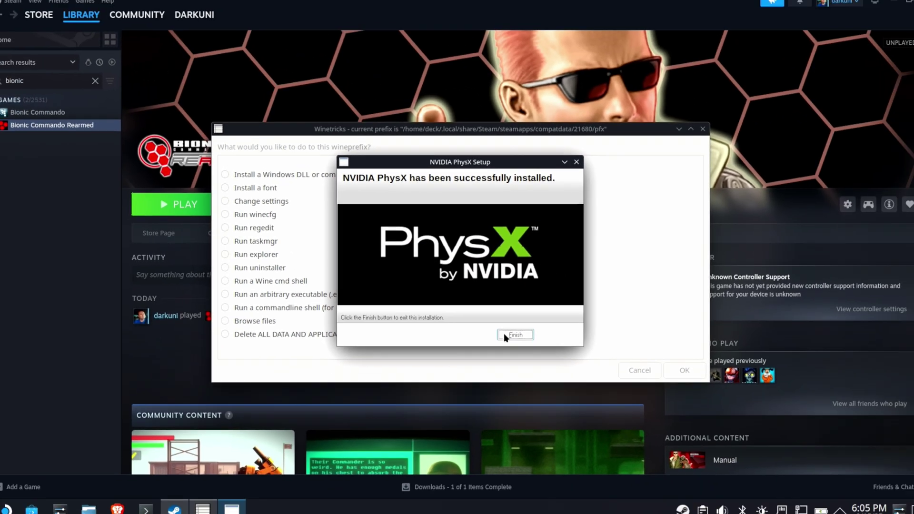
pyautogui.click(581, 375)
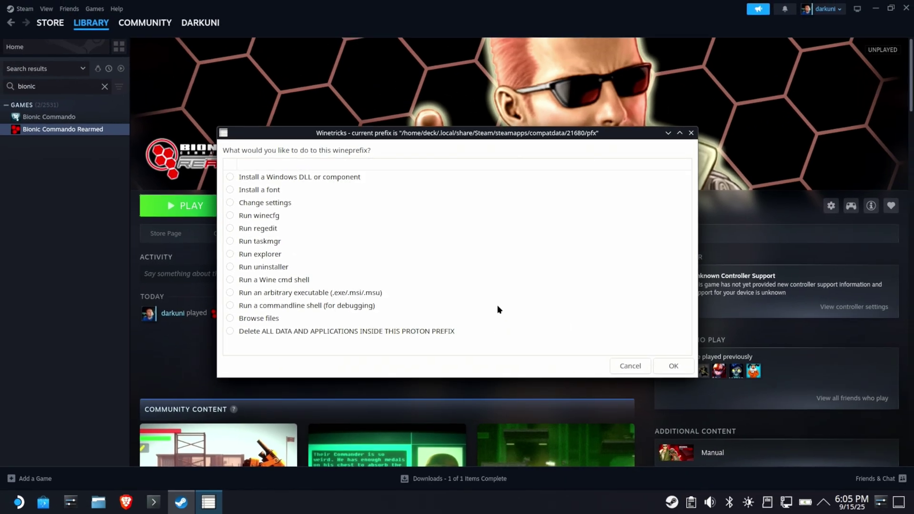
# - Exit Winetricks and launch Bionic Commando Rearmed from the library page
pyautogui.click(628, 367)
pyautogui.click(629, 366)
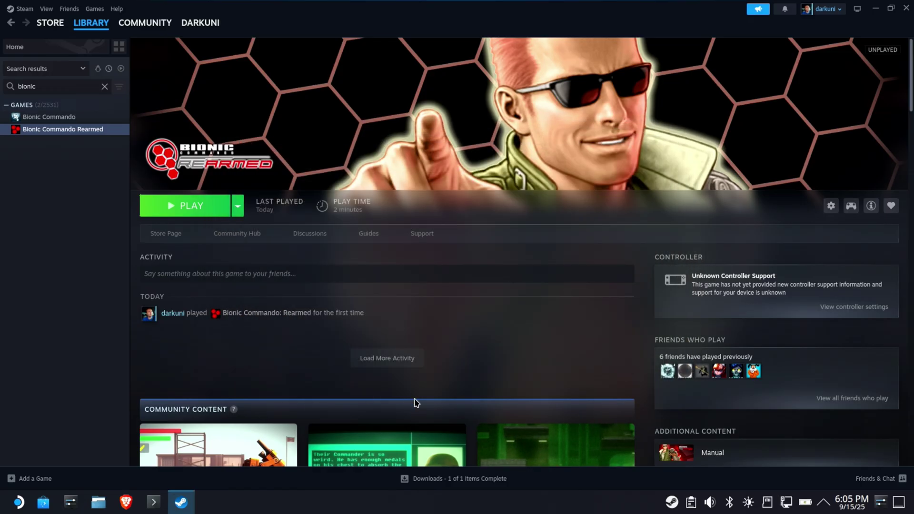
pyautogui.click(197, 206)
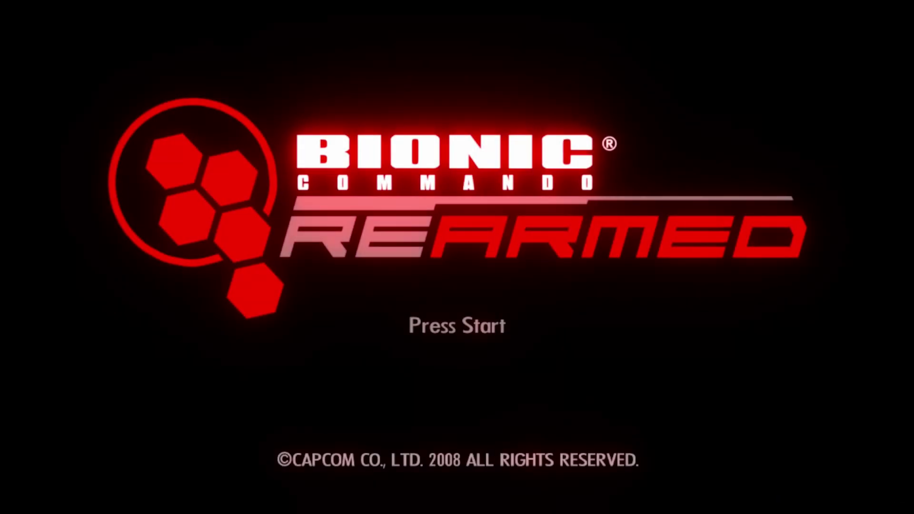
# - Get past the title screen, pause and resume, then run right along the dock and fire
pyautogui.press('Return')
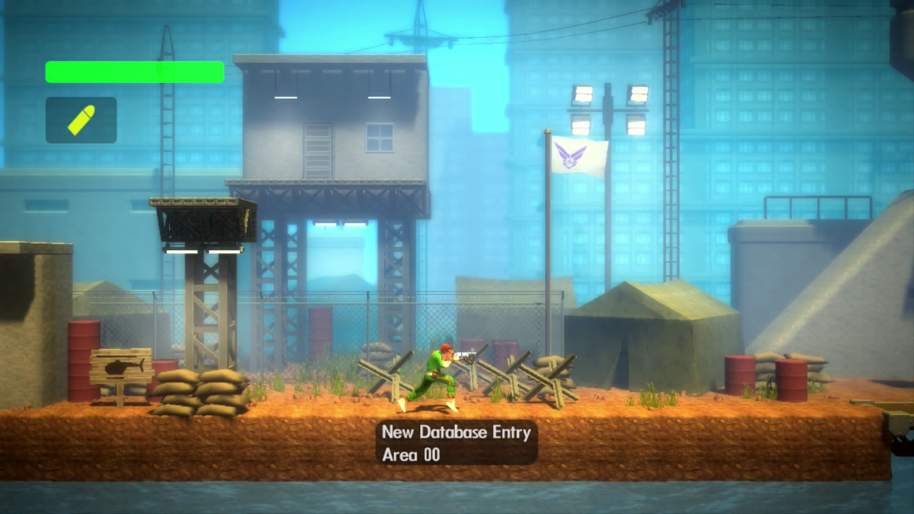
pyautogui.press('Escape')
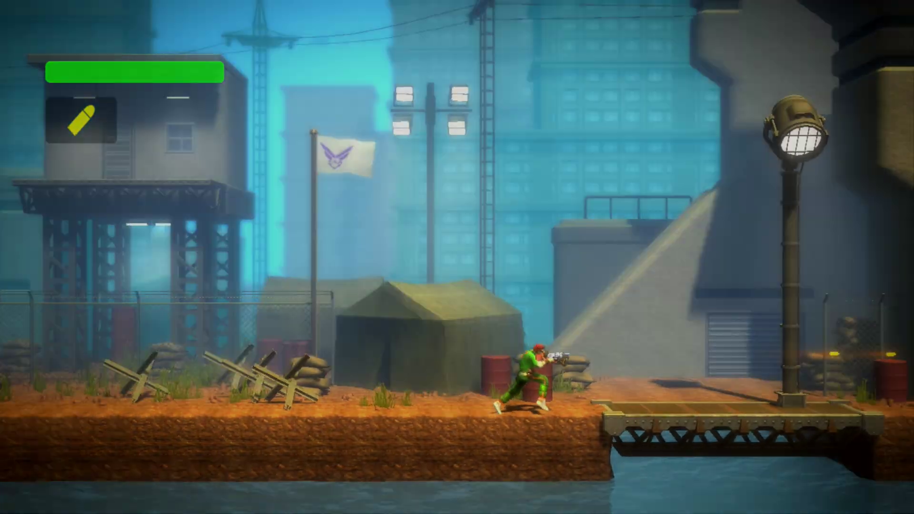
pyautogui.press('Return')
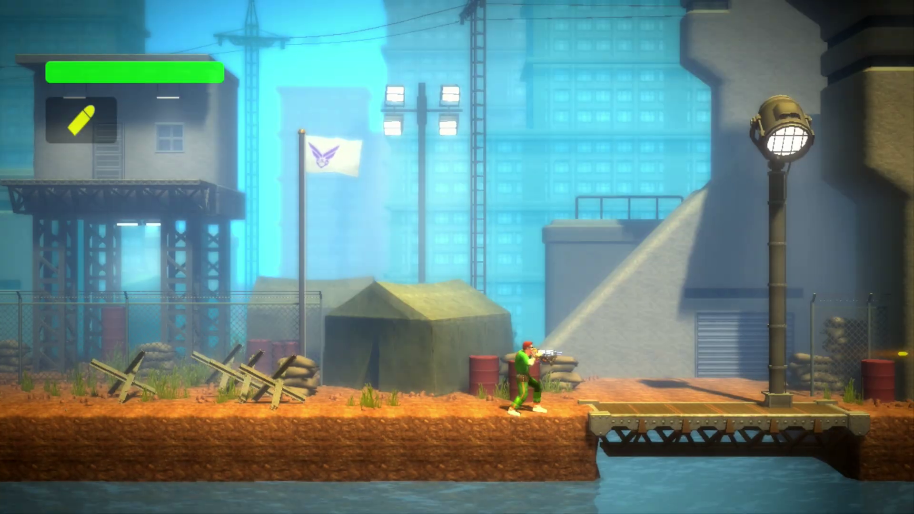
pyautogui.press('Right')
pyautogui.press('Right')
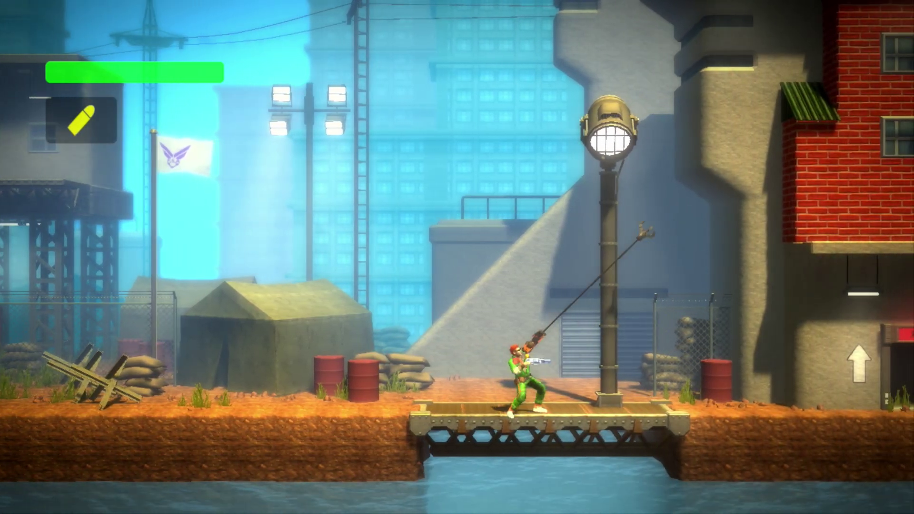
pyautogui.press('Right')
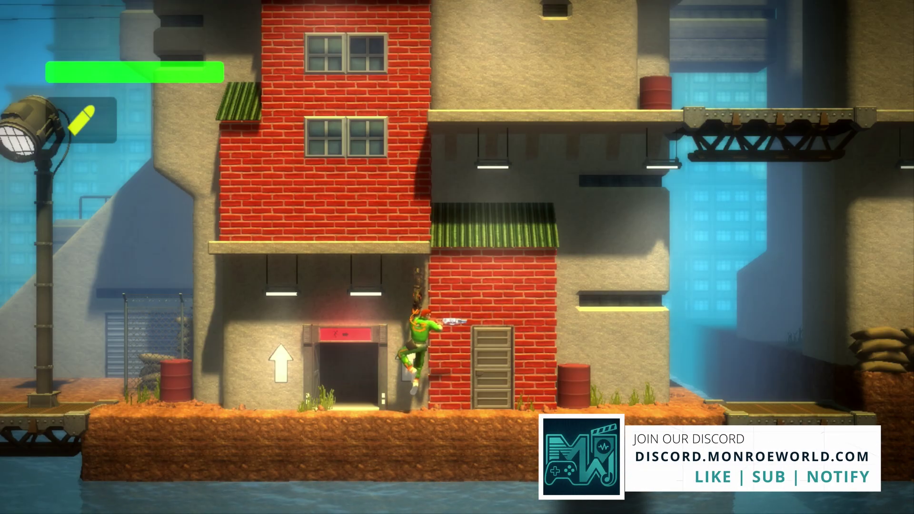
pyautogui.press('Right')
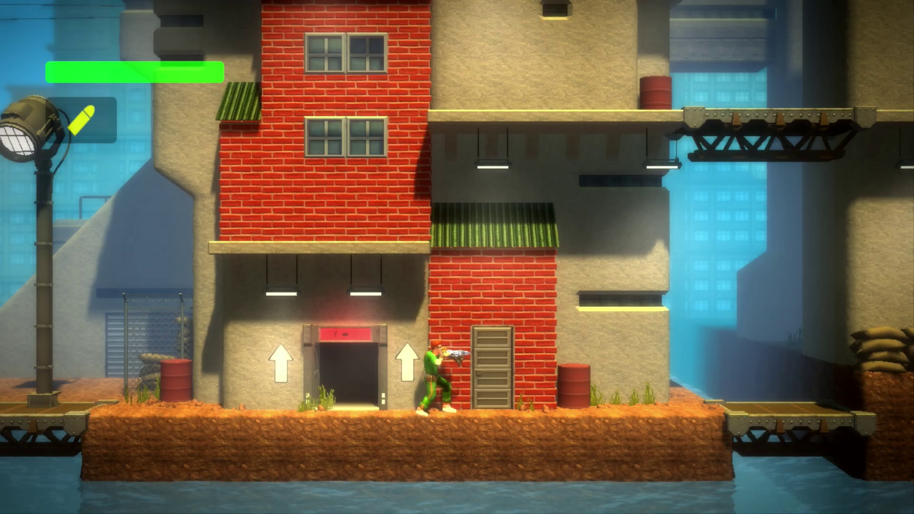